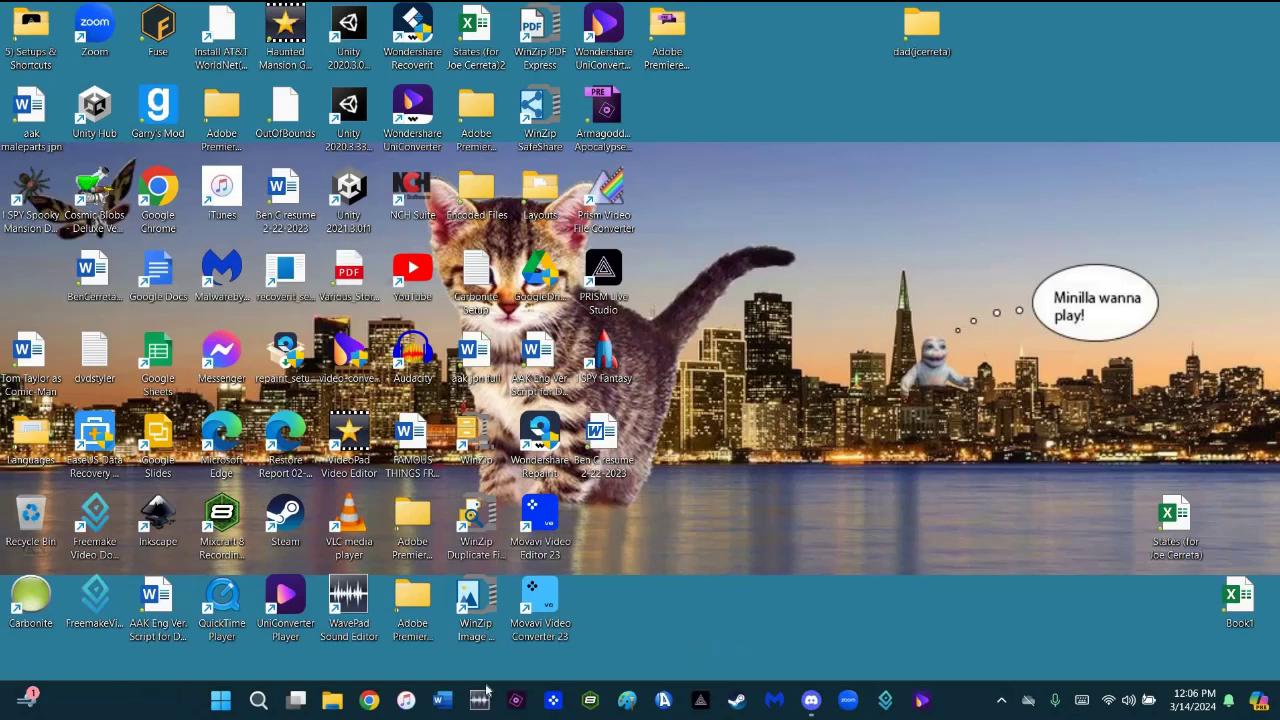
Step: Open the DVD RW Drive (D:) ISPY disc in File Explorer and launch the ISpySetup application
click(341, 707)
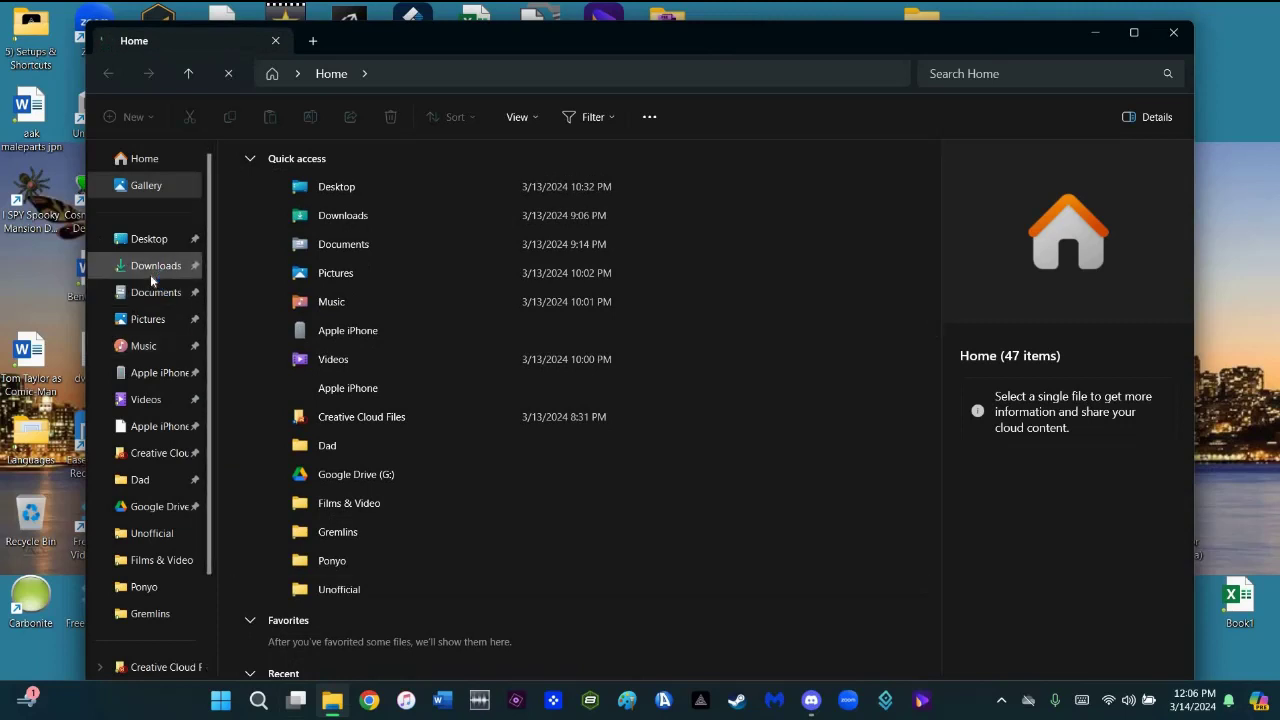
scroll(160, 560, down, 2)
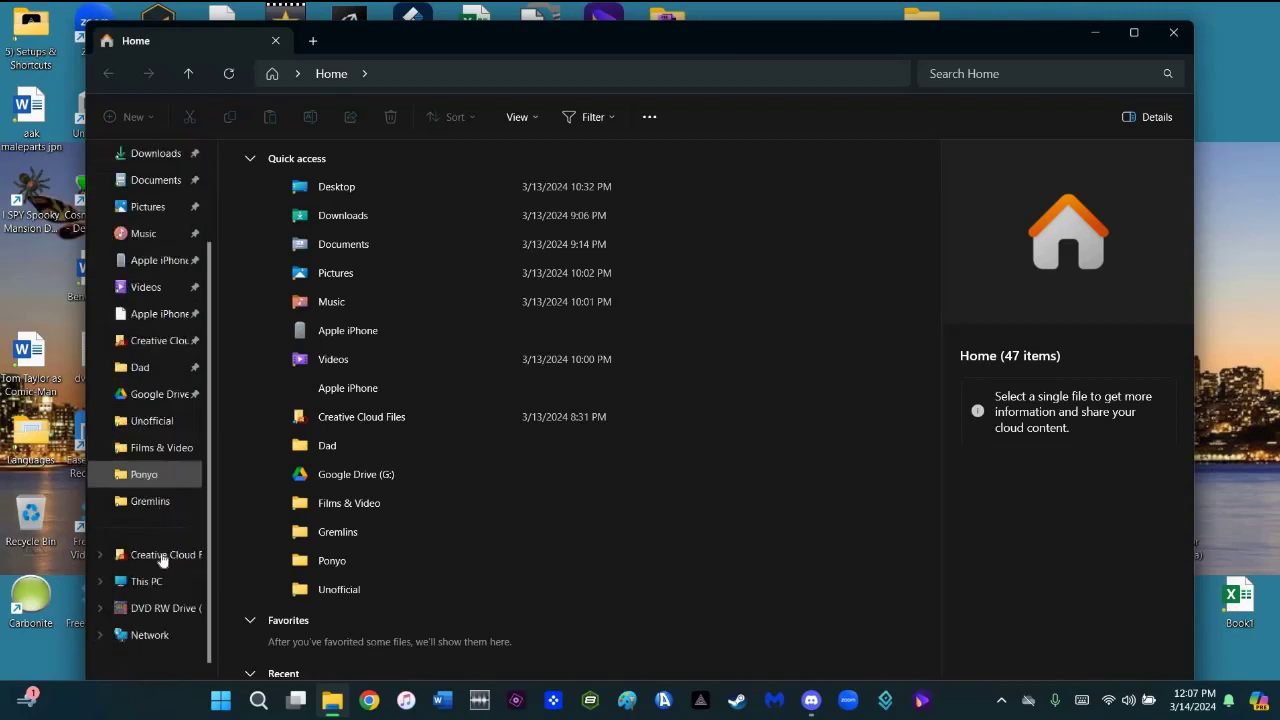
click(168, 607)
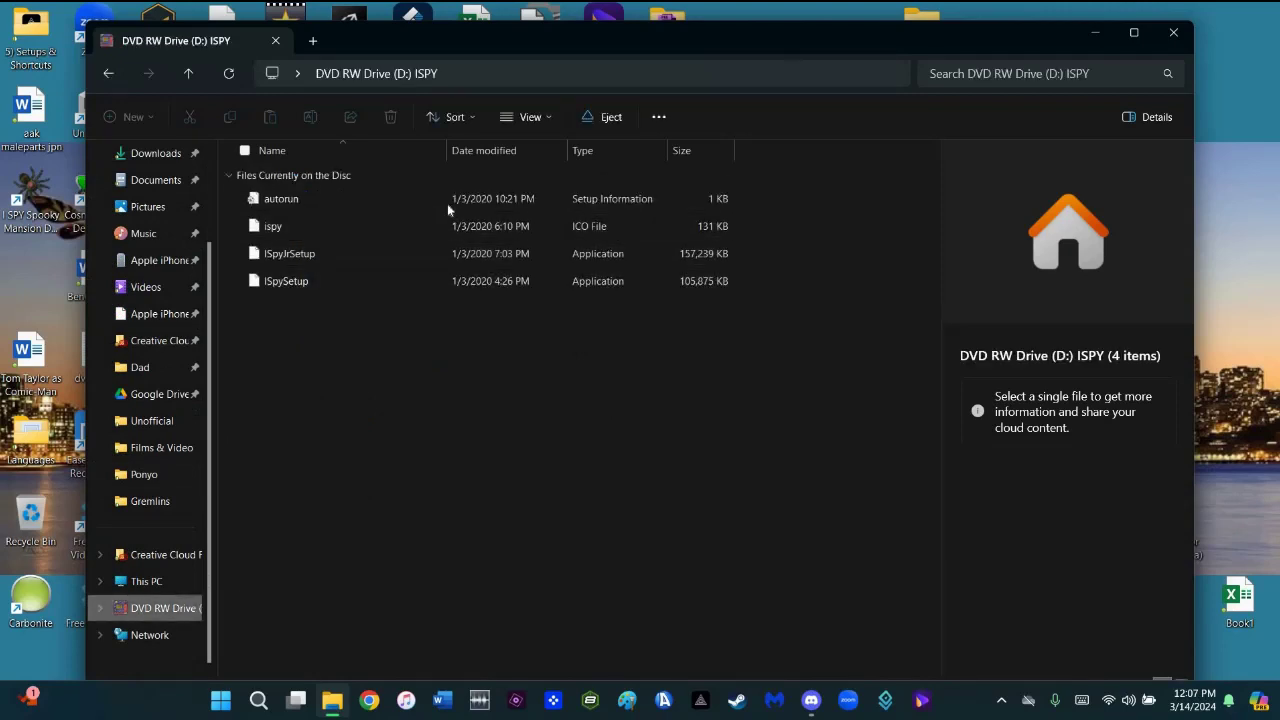
click(450, 283)
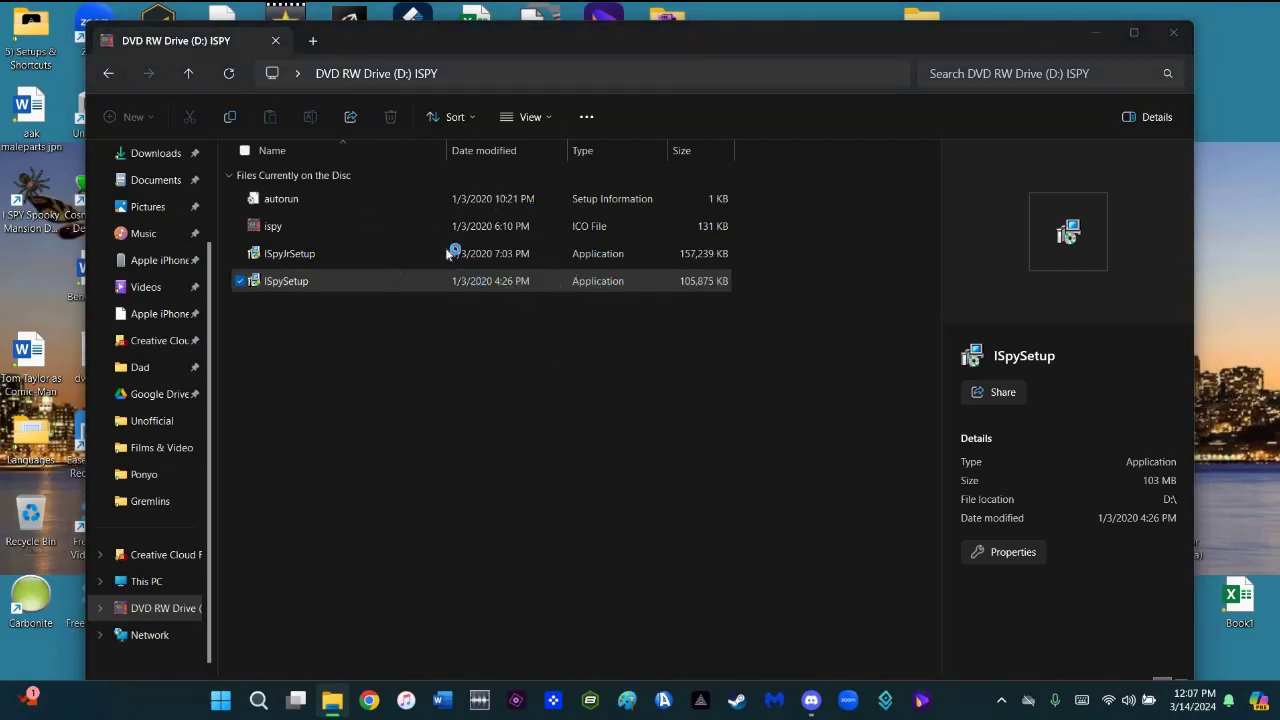
Step: Examine the running processes in Task Manager and close it
key(ctrl+shift+Escape)
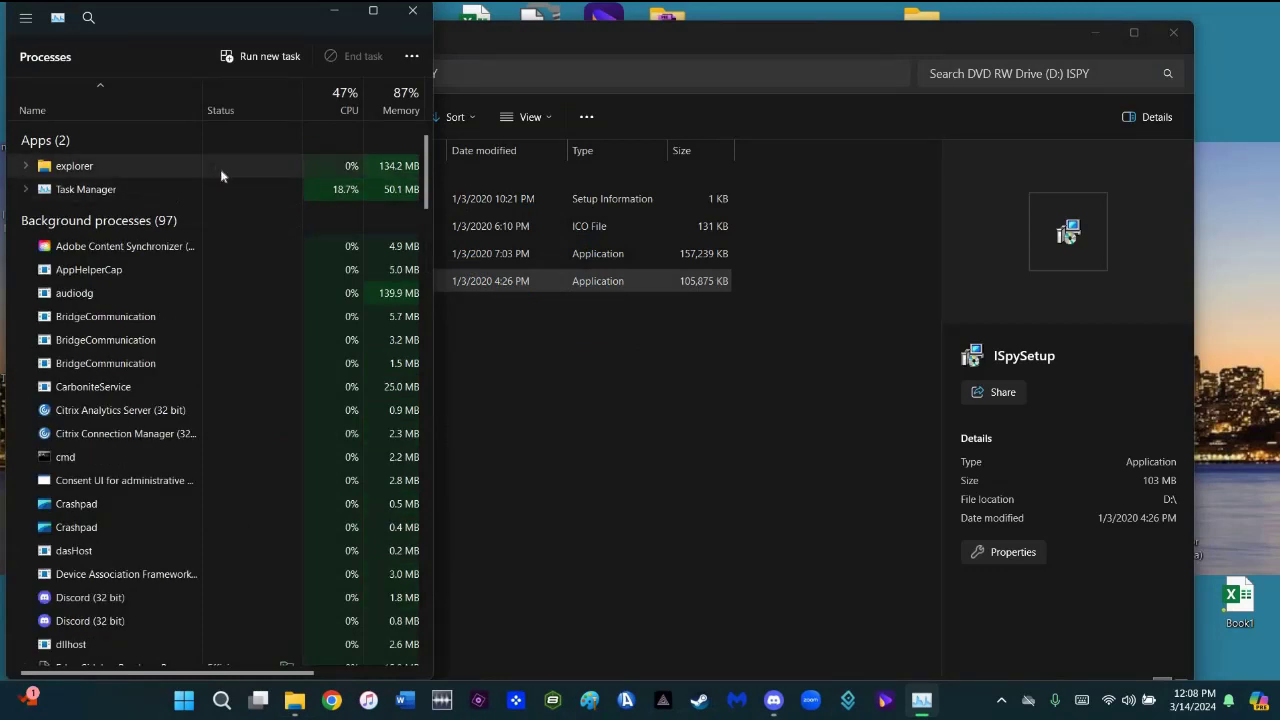
scroll(300, 300, down, 1)
scroll(300, 300, up, 1)
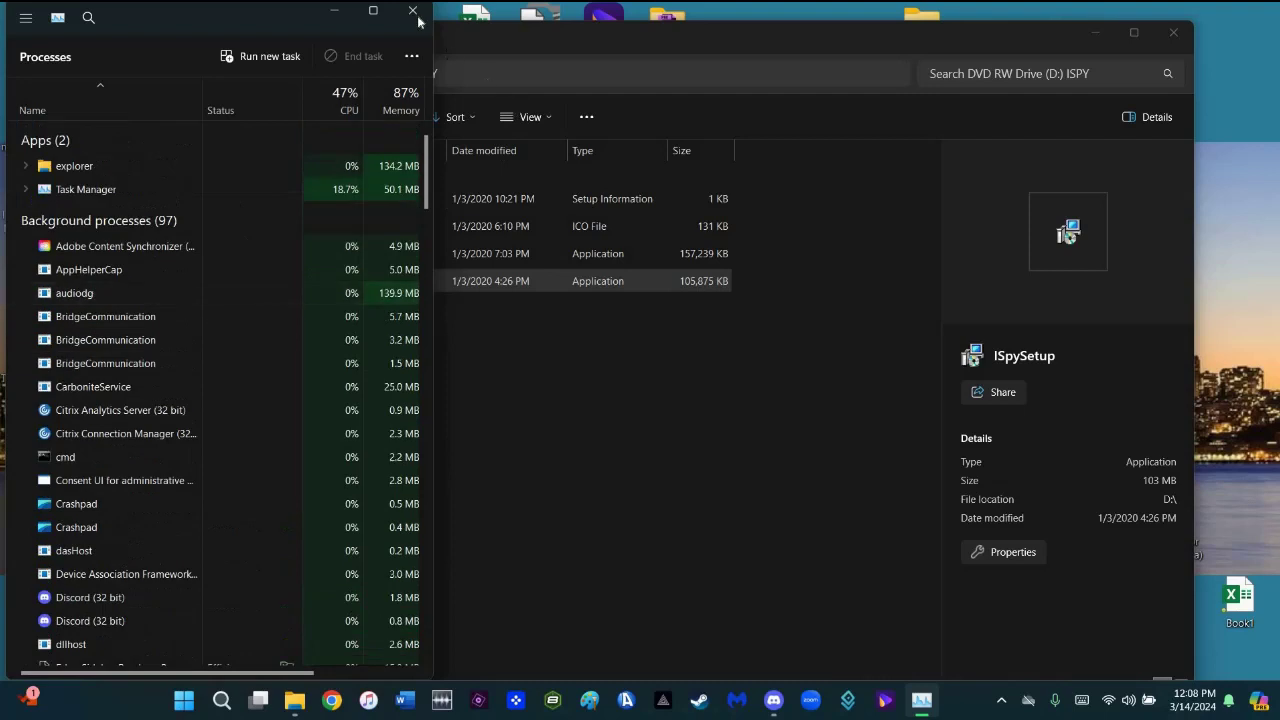
click(418, 18)
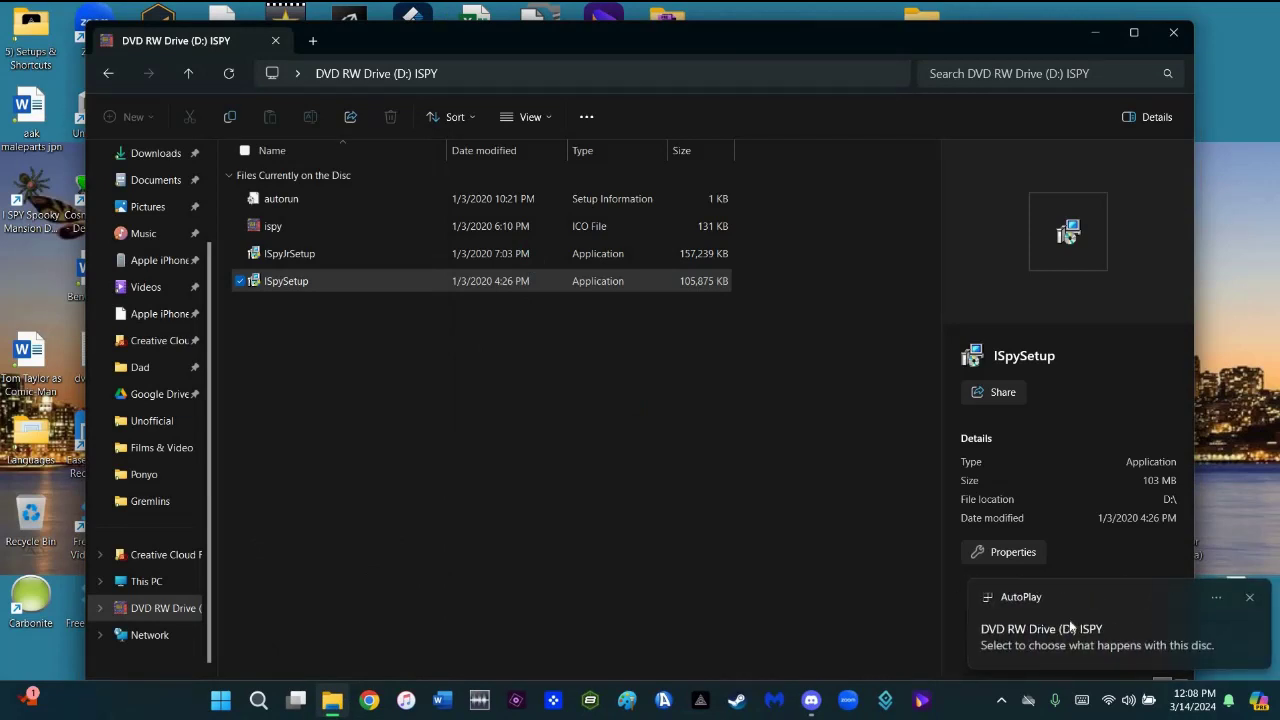
Step: Run ISpyJrSetup.exe from the AutoPlay choices for the ISPY disc
click(1062, 624)
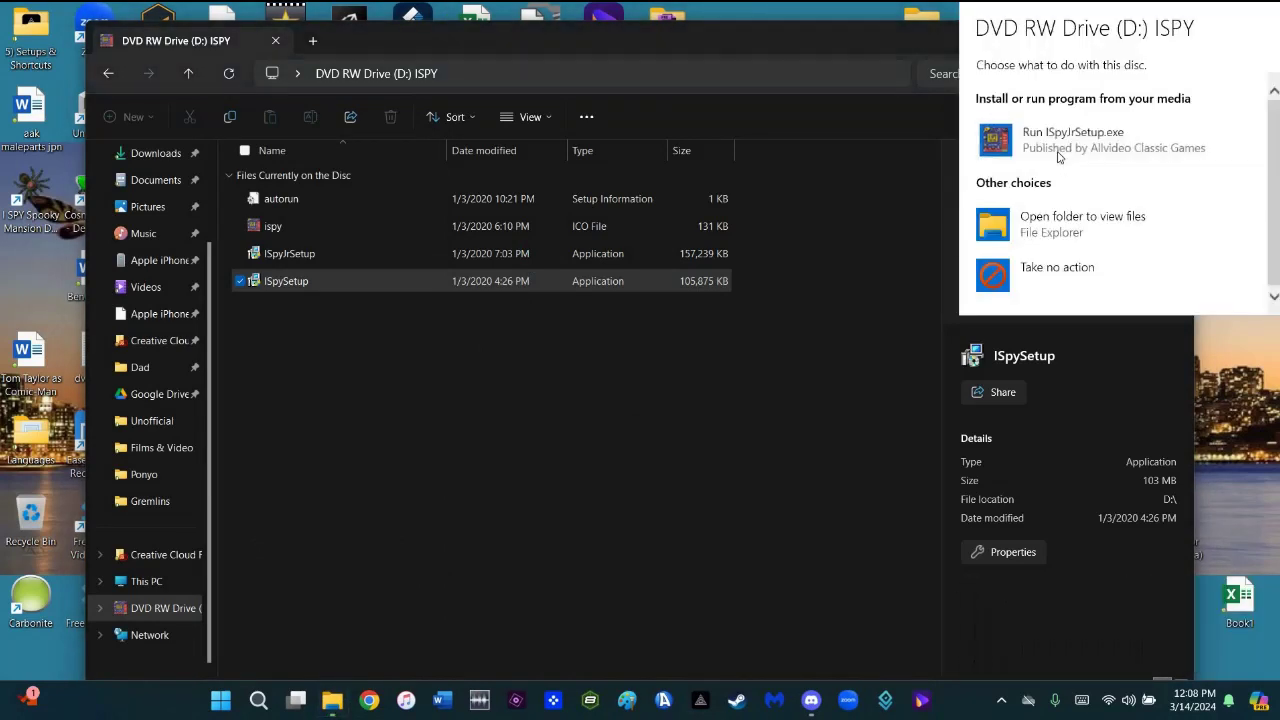
click(1060, 155)
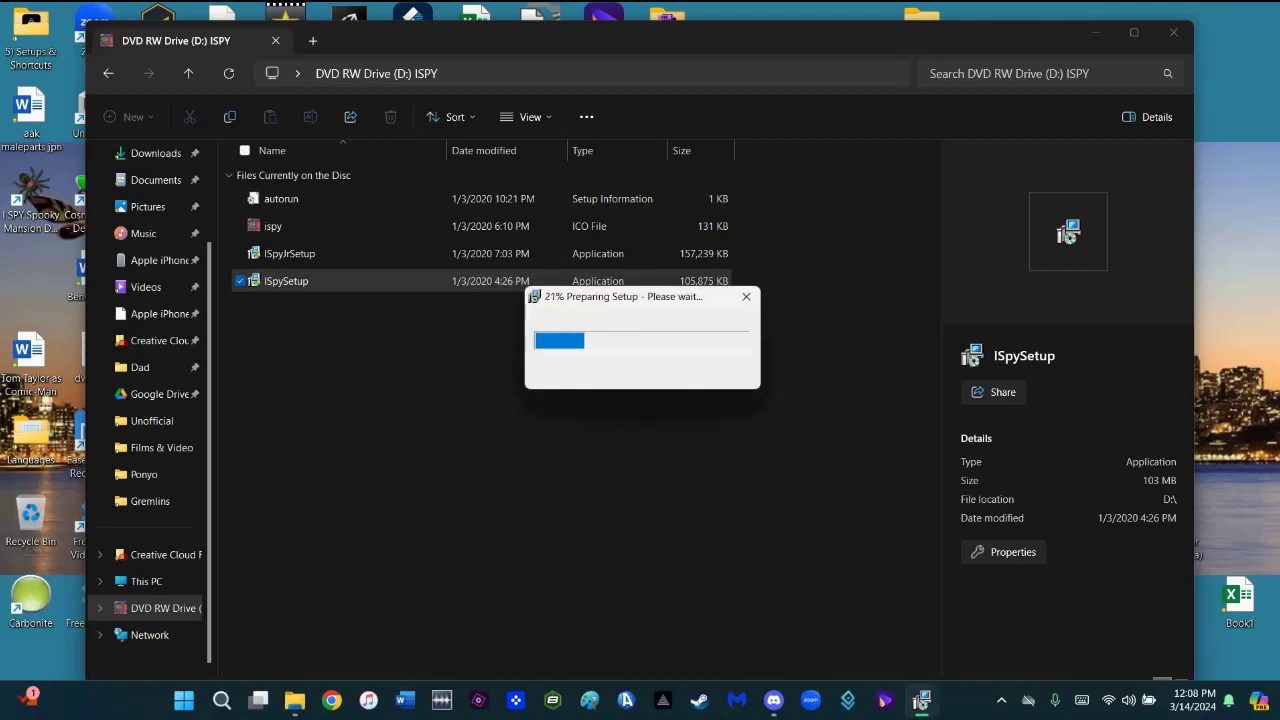
click(522, 492)
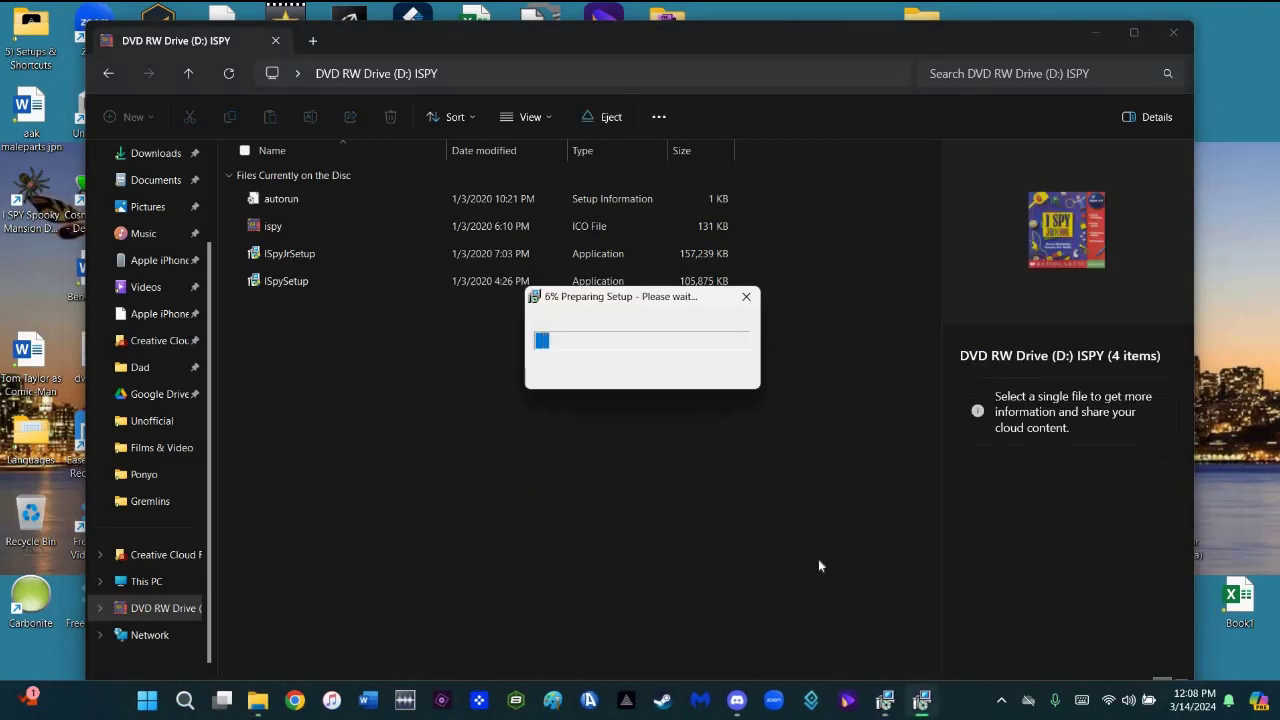
Step: Install I Spy in the C:\ISpy folder, agreeing to the package information, and finish without opening the program
mouse_move(884, 706)
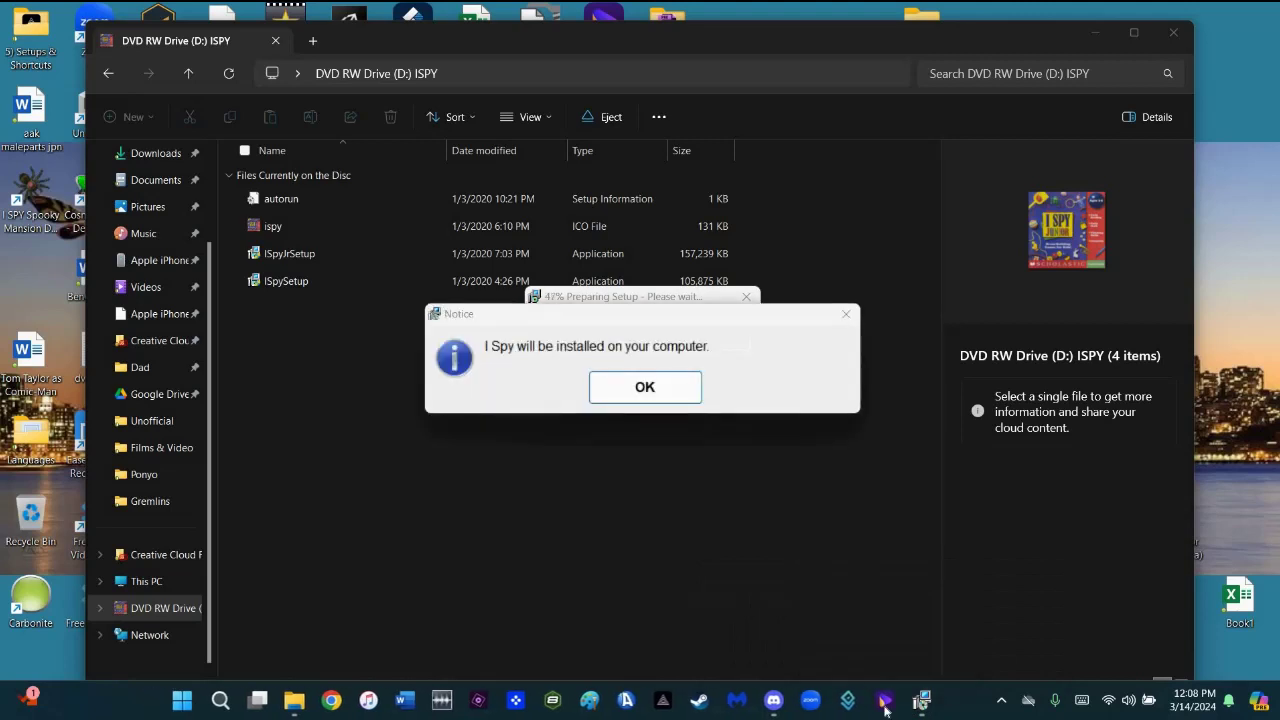
click(659, 400)
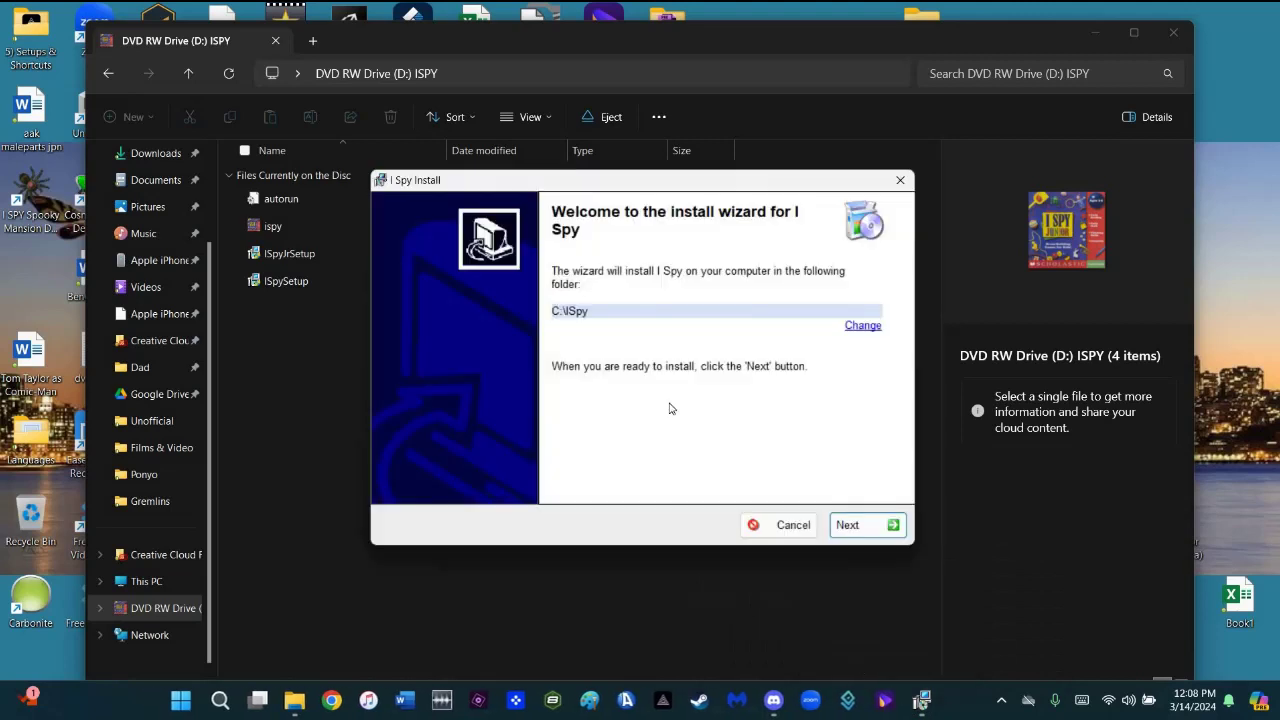
click(850, 524)
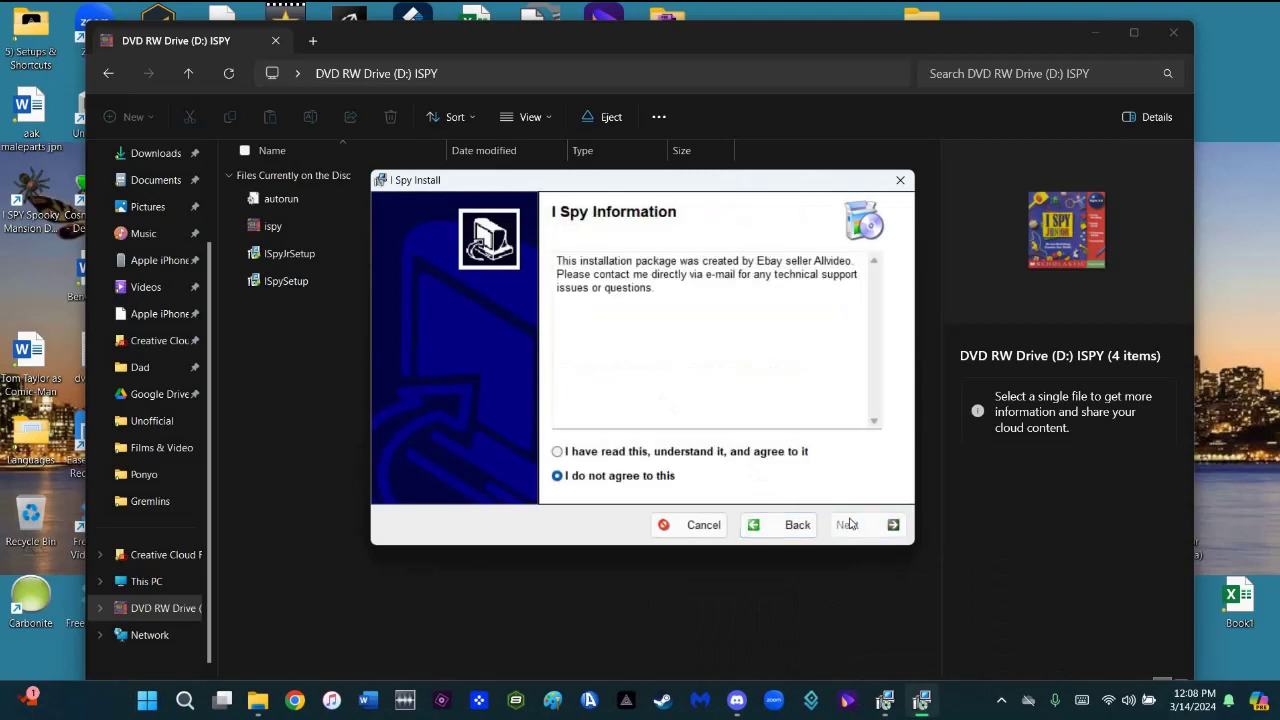
click(739, 458)
click(875, 527)
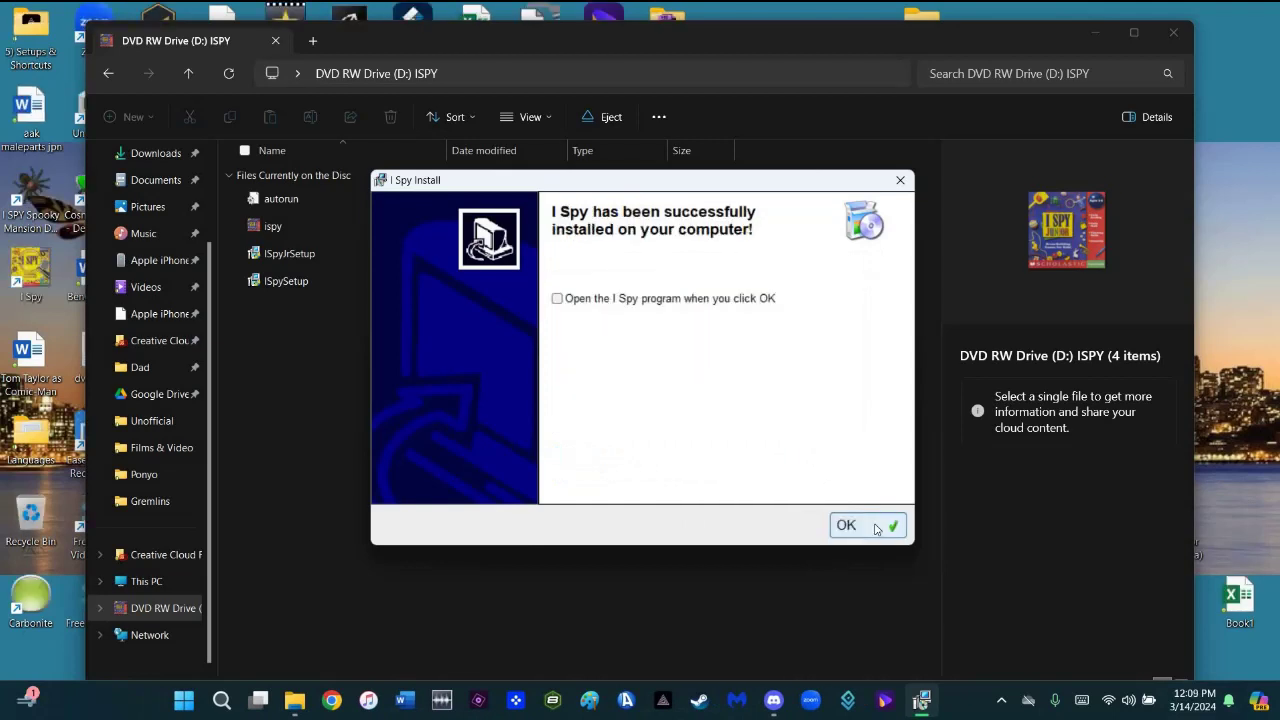
click(875, 528)
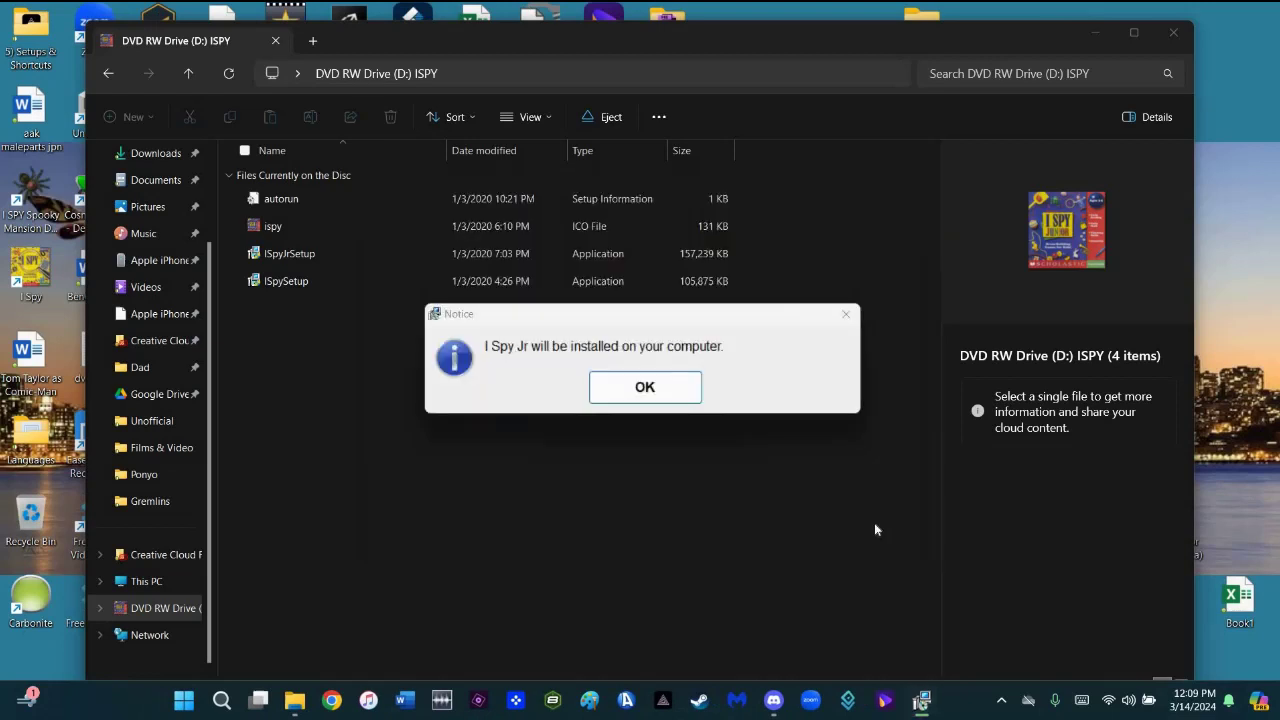
Step: Install I Spy Jr in the C:\ISpy_Jr folder, agreeing to the package information, and finish with the option to open the program
click(669, 397)
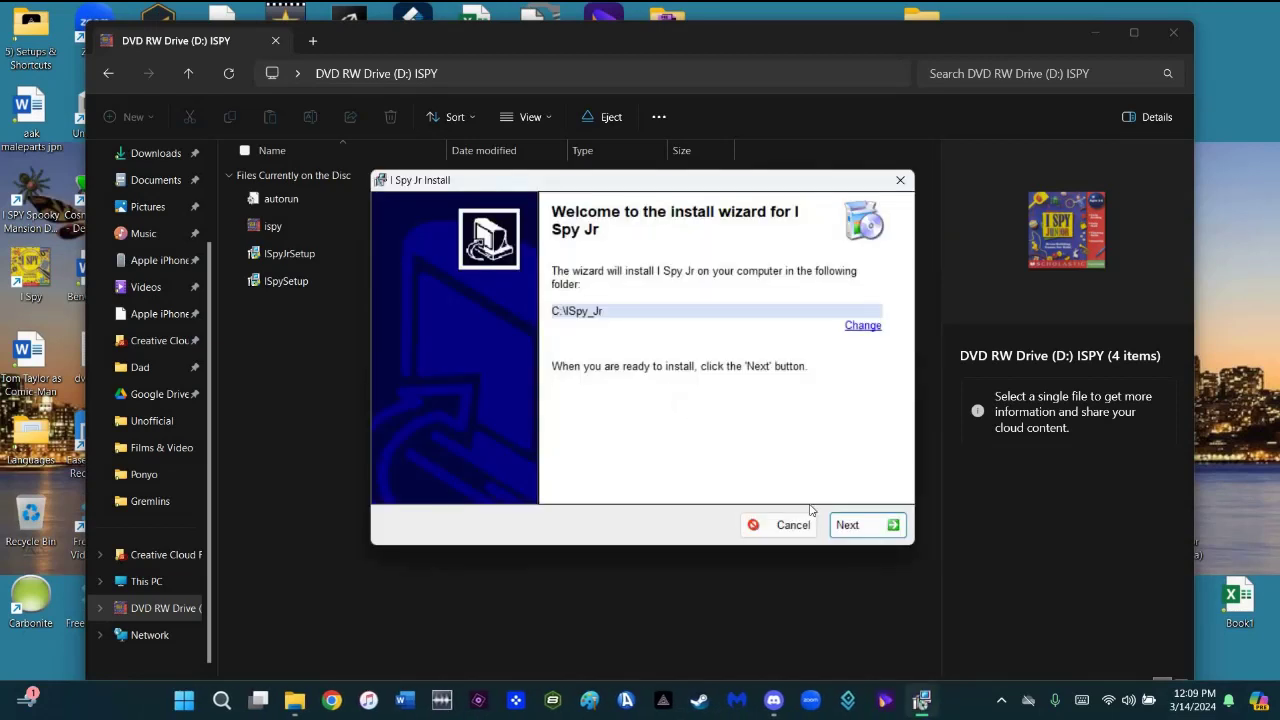
click(865, 527)
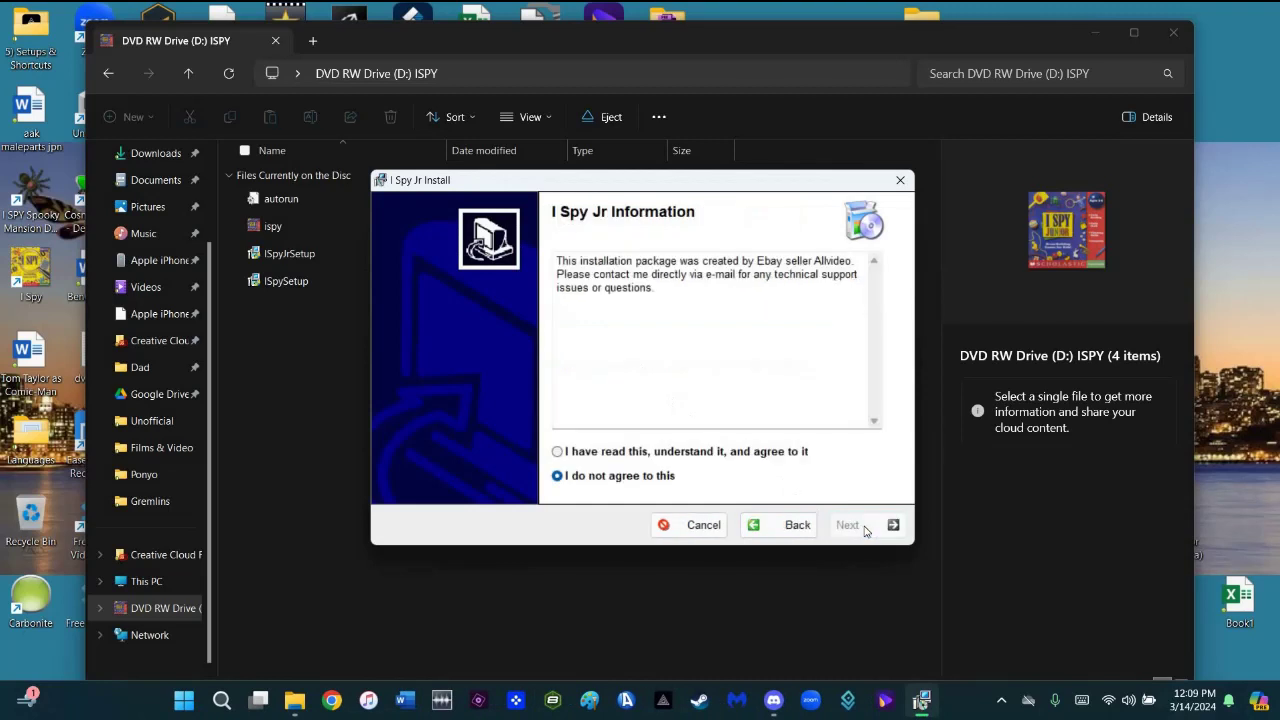
click(730, 456)
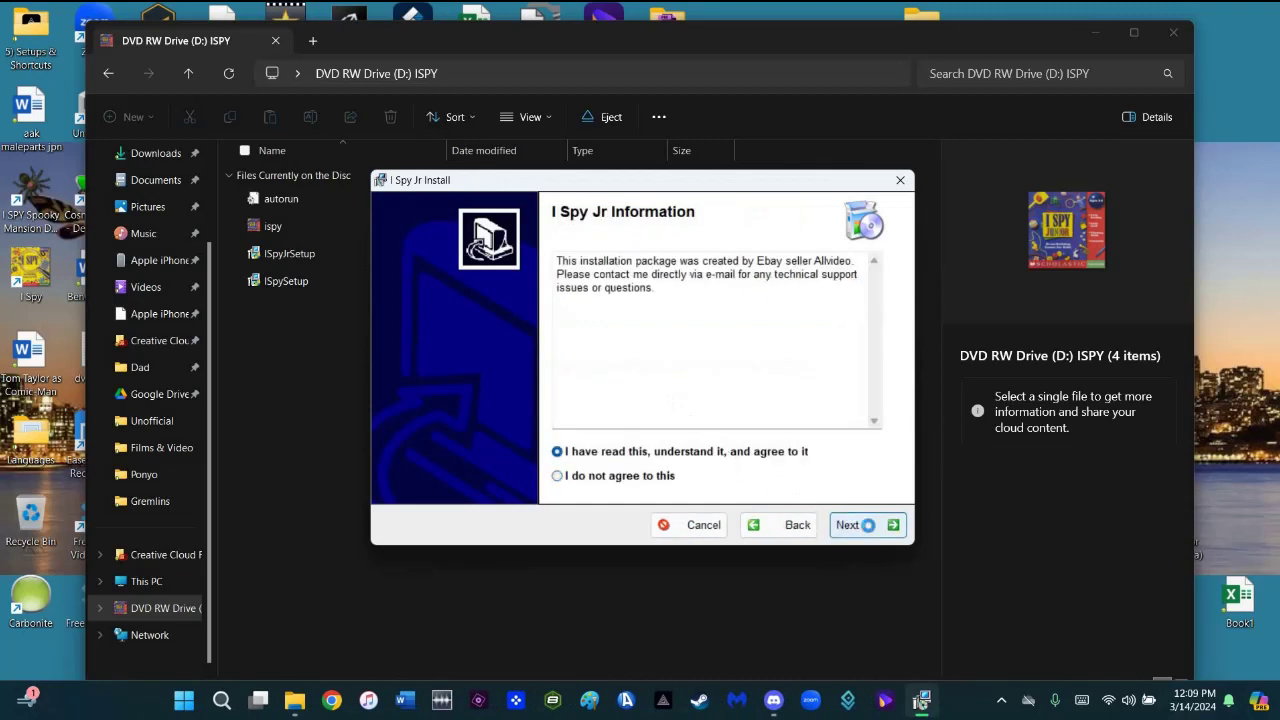
click(848, 524)
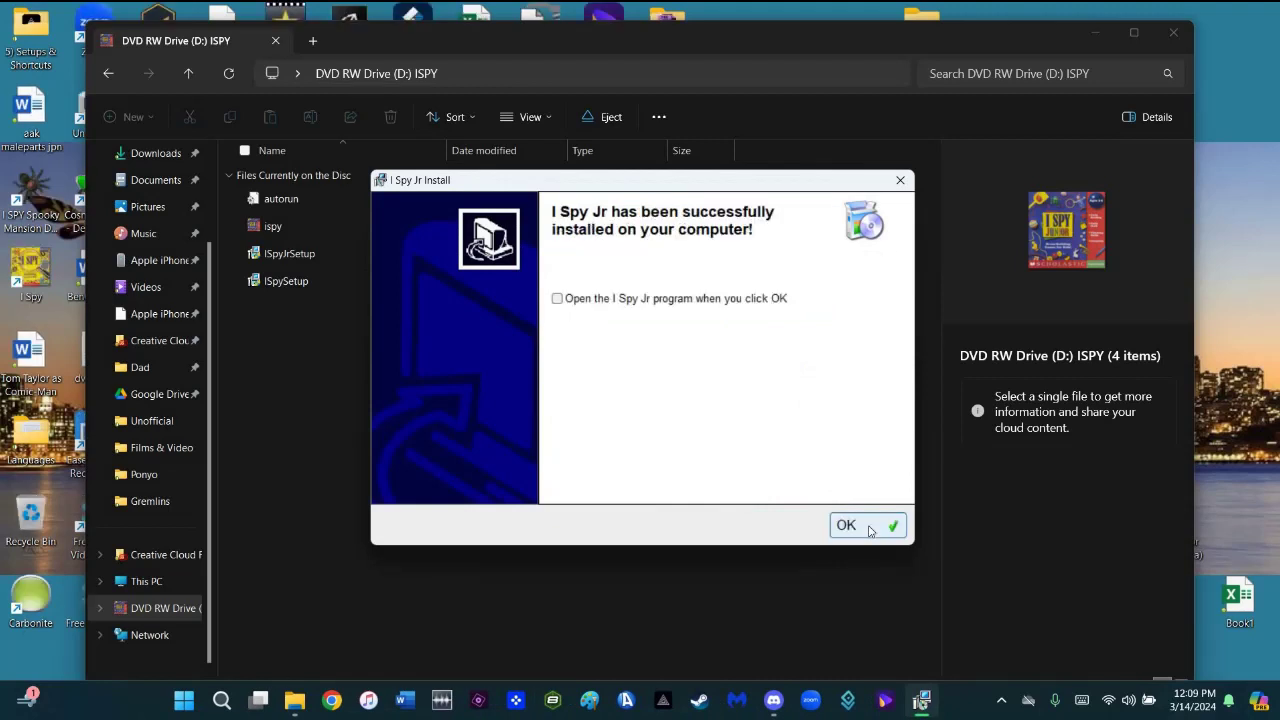
click(729, 302)
click(866, 527)
Step: Continue past the Starting the Game notes and launch I SPY Junior from the shell desktop
click(642, 381)
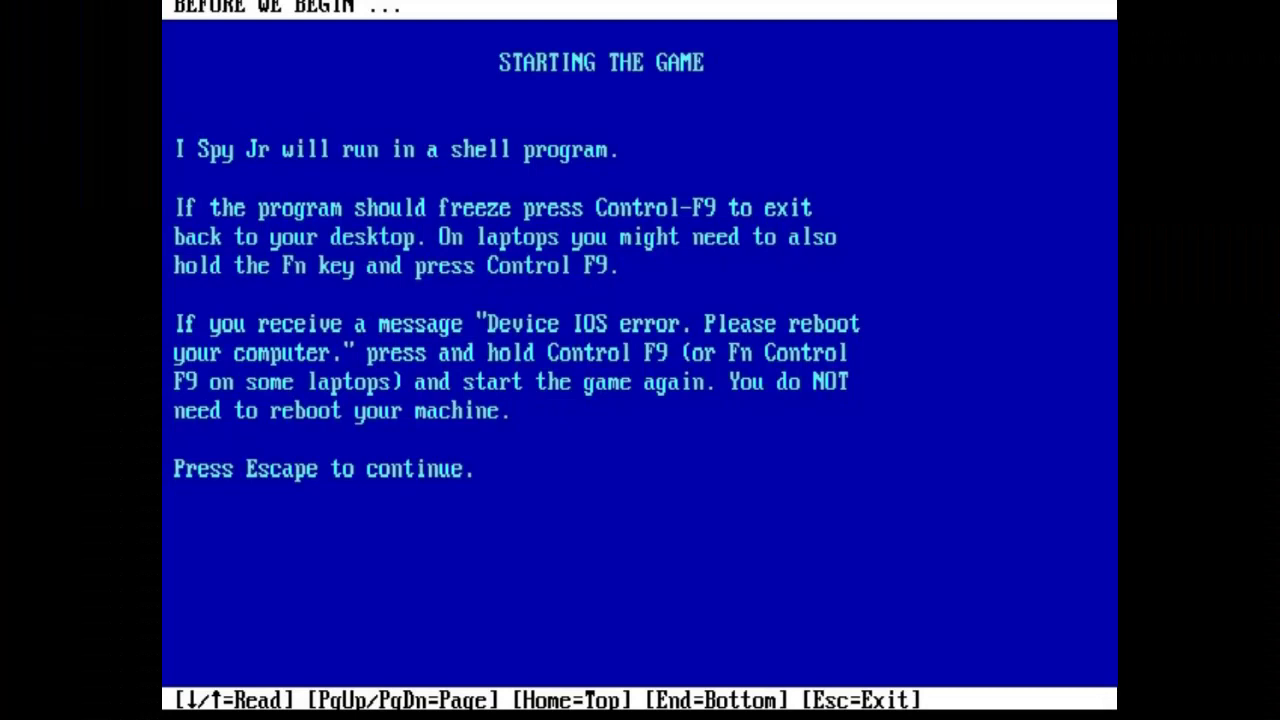
key(Escape)
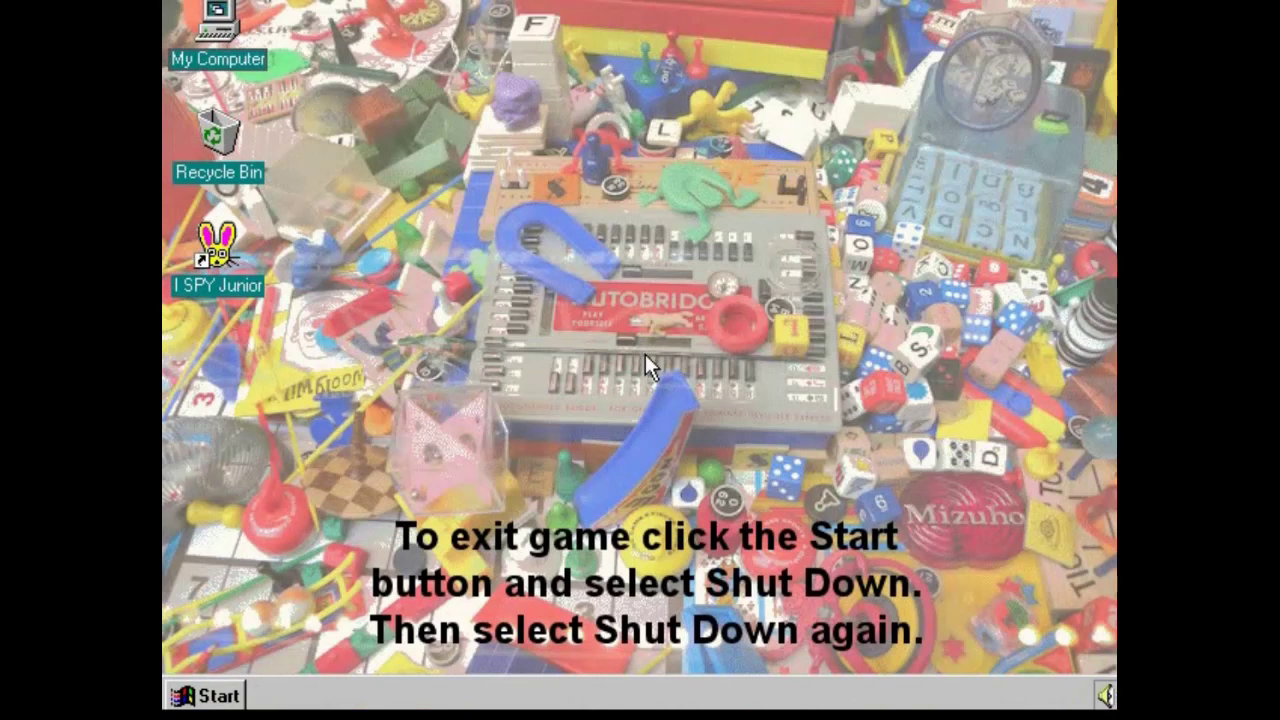
double_click(228, 279)
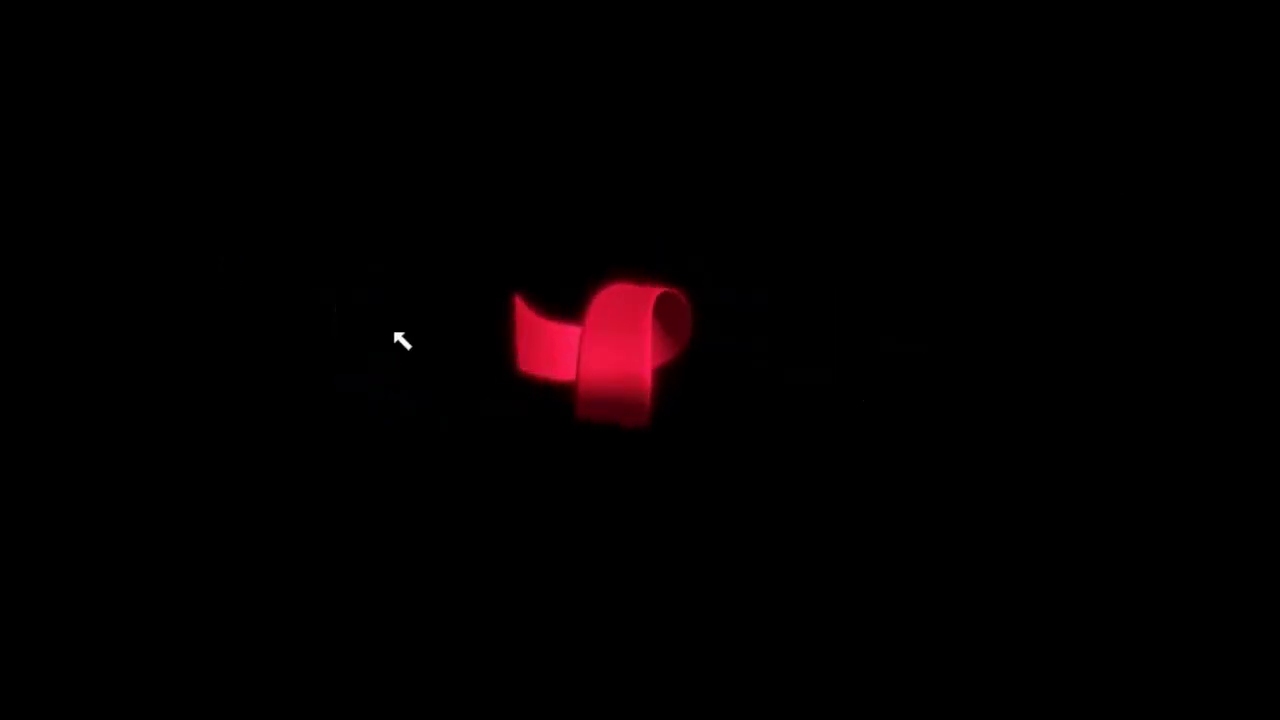
Step: Lower the system volume to 50 during the game's opening logo
key(XF86AudioRaiseVolume)
key(XF86AudioLowerVolume)
key(XF86AudioLowerVolume)
key(XF86AudioLowerVolume)
key(XF86AudioLowerVolume)
key(XF86AudioLowerVolume)
key(XF86AudioLowerVolume)
key(XF86AudioLowerVolume)
key(XF86AudioLowerVolume)
key(XF86AudioLowerVolume)
key(XF86AudioLowerVolume)
key(XF86AudioLowerVolume)
key(XF86AudioLowerVolume)
key(XF86AudioLowerVolume)
key(XF86AudioLowerVolume)
key(XF86AudioLowerVolume)
key(XF86AudioLowerVolume)
key(XF86AudioLowerVolume)
key(XF86AudioLowerVolume)
key(XF86AudioLowerVolume)
key(XF86AudioLowerVolume)
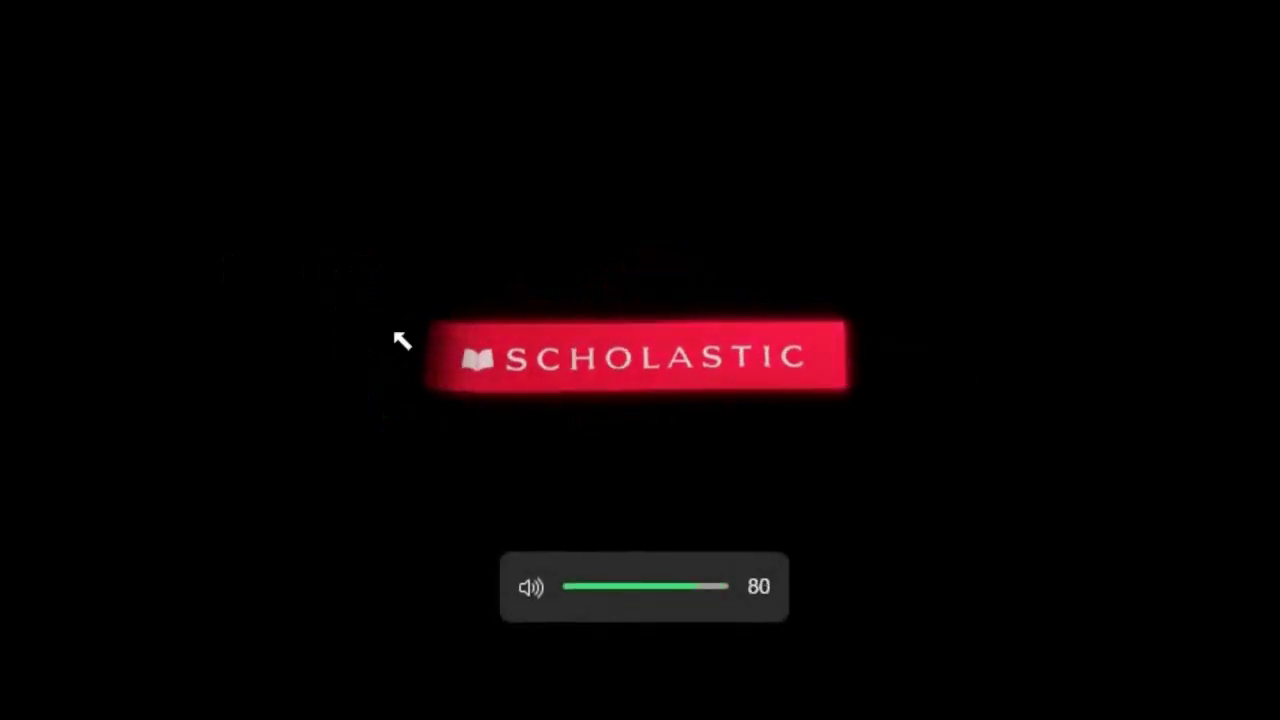
key(XF86AudioLowerVolume)
key(XF86AudioLowerVolume)
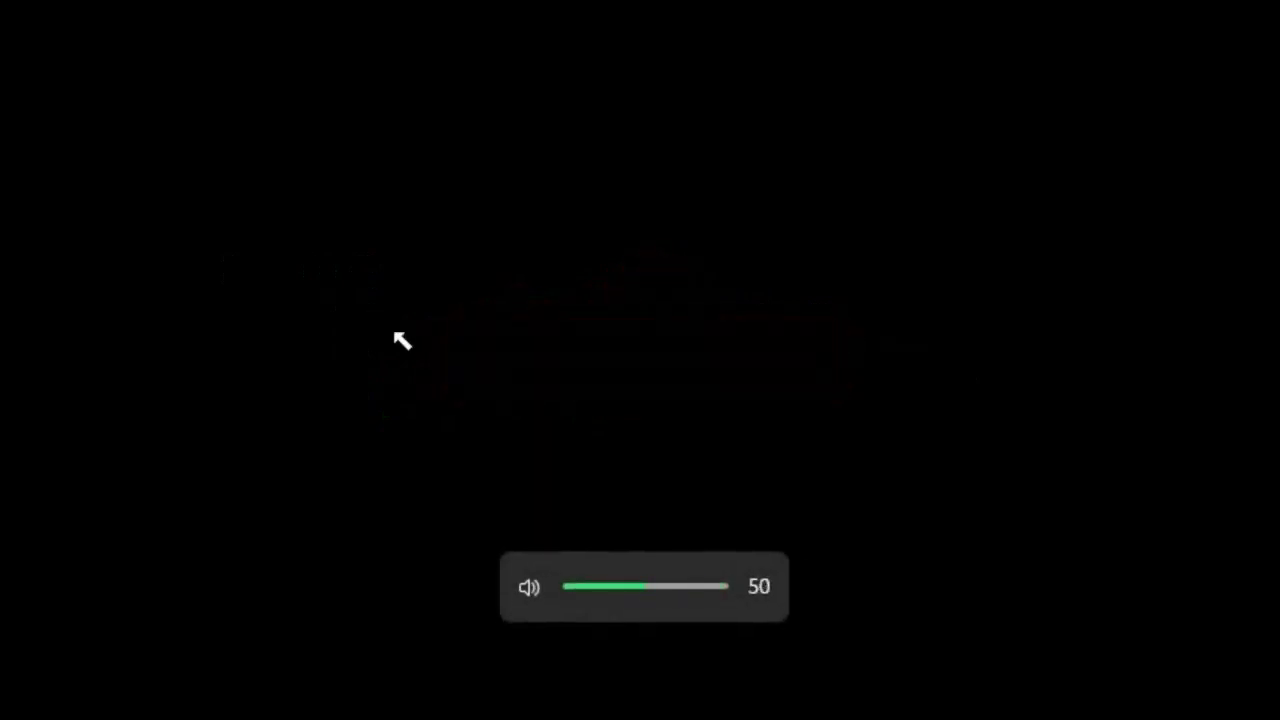